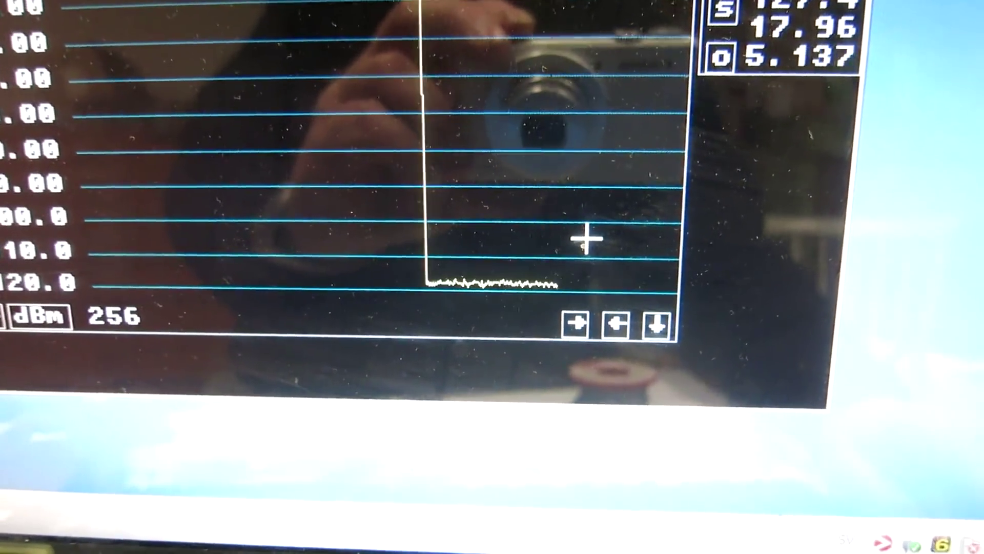
Mark the noise-floor stretch on the S-meter graph to average it, about -118 dB RMS.
click(447, 256)
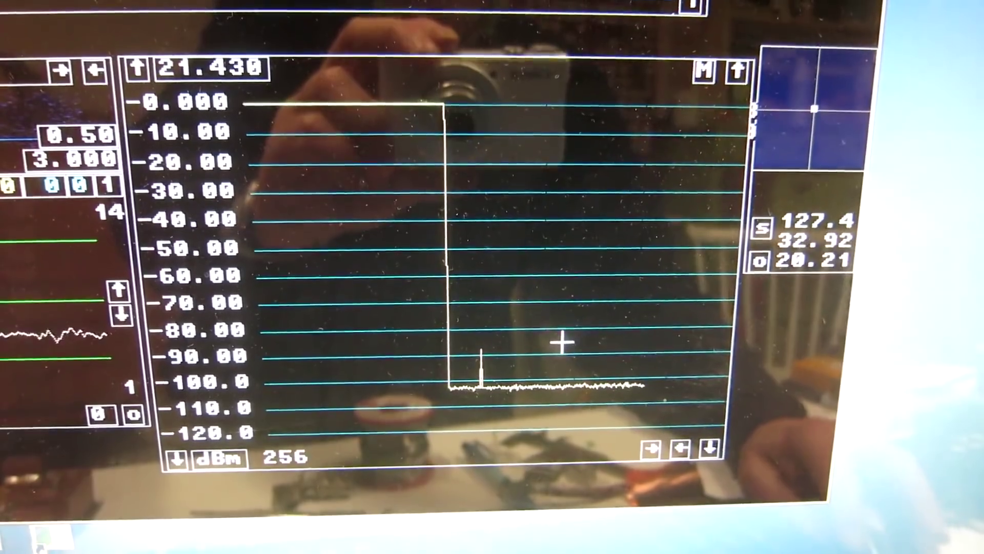
Mark a span of the S-meter noise trace, giving an RMS of -103.2679 dB.
drag(510, 340, 658, 321)
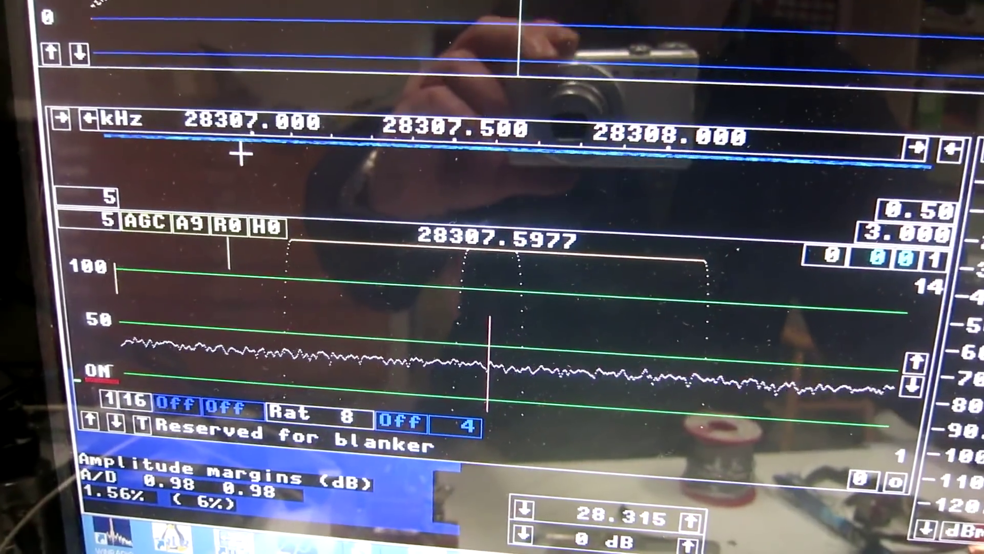
Retune the receiver to a slightly lower frequency using the frequency scale.
click(240, 154)
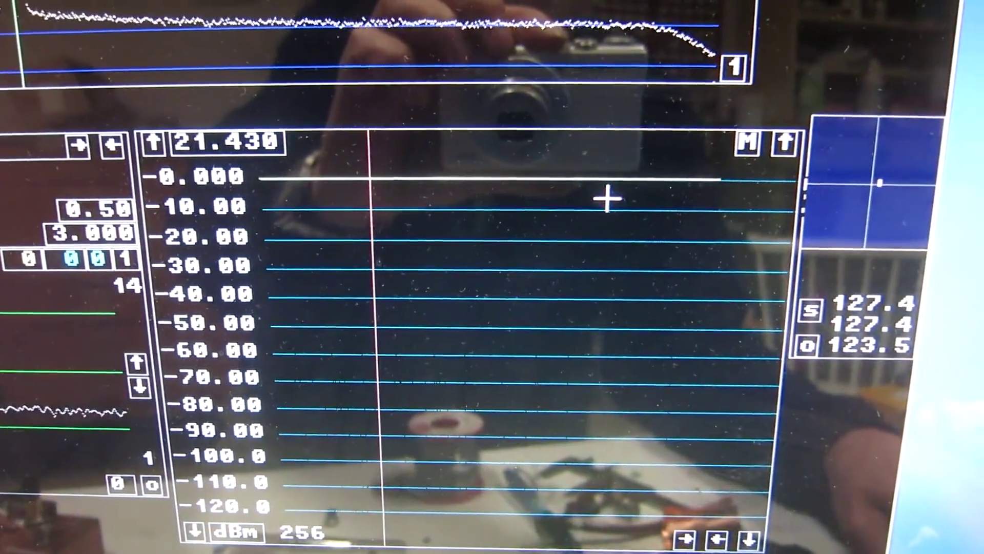
Set the end marker of the S-meter span being measured.
click(608, 198)
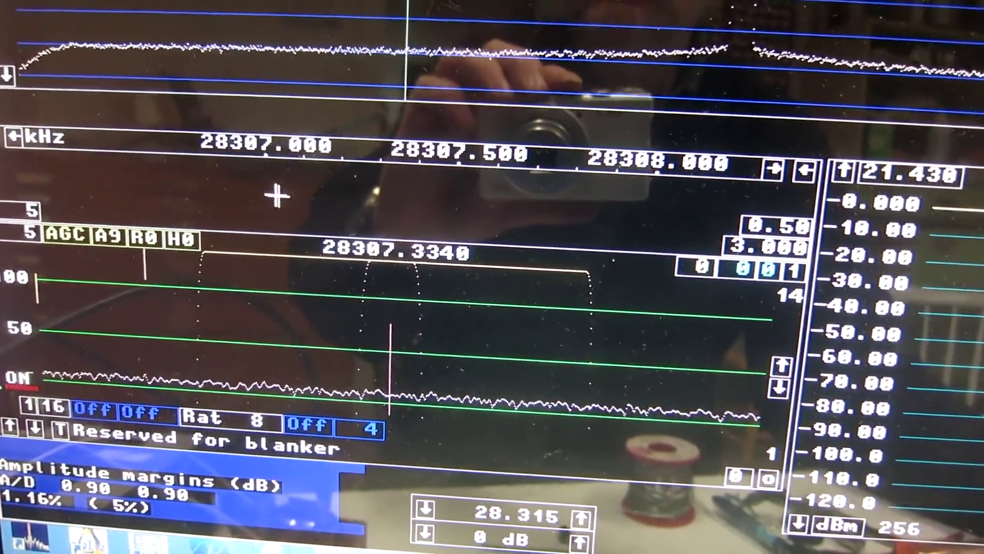
Retune the receiver to 28307.0239 kHz in the main spectrum.
click(281, 193)
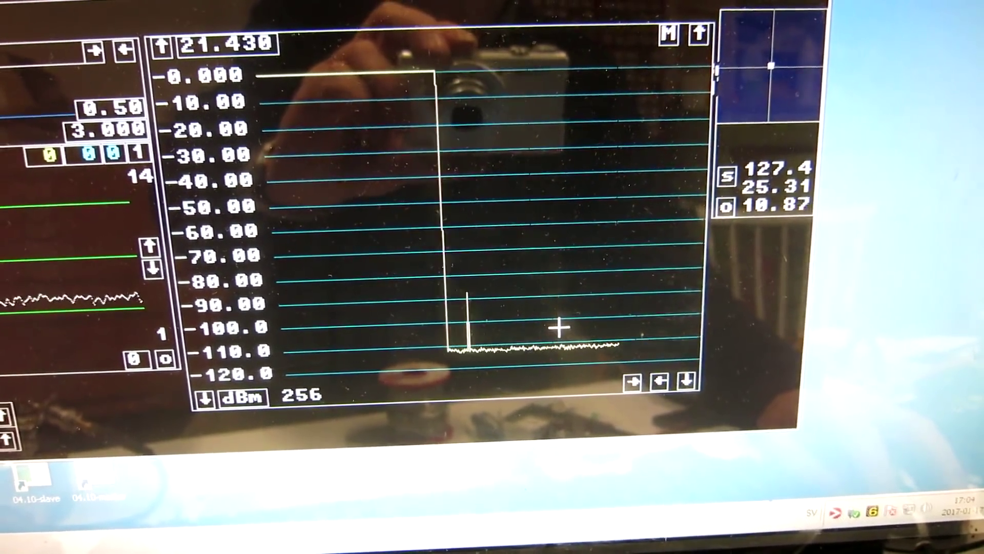
Mark the span on the fresh trace, giving -112.79 dBm RMS over 135 samples.
click(604, 340)
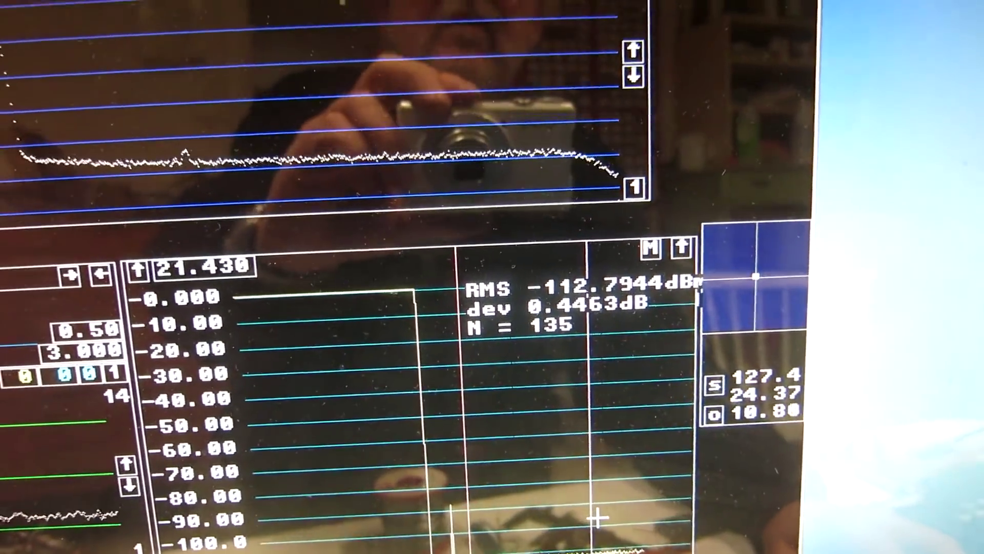